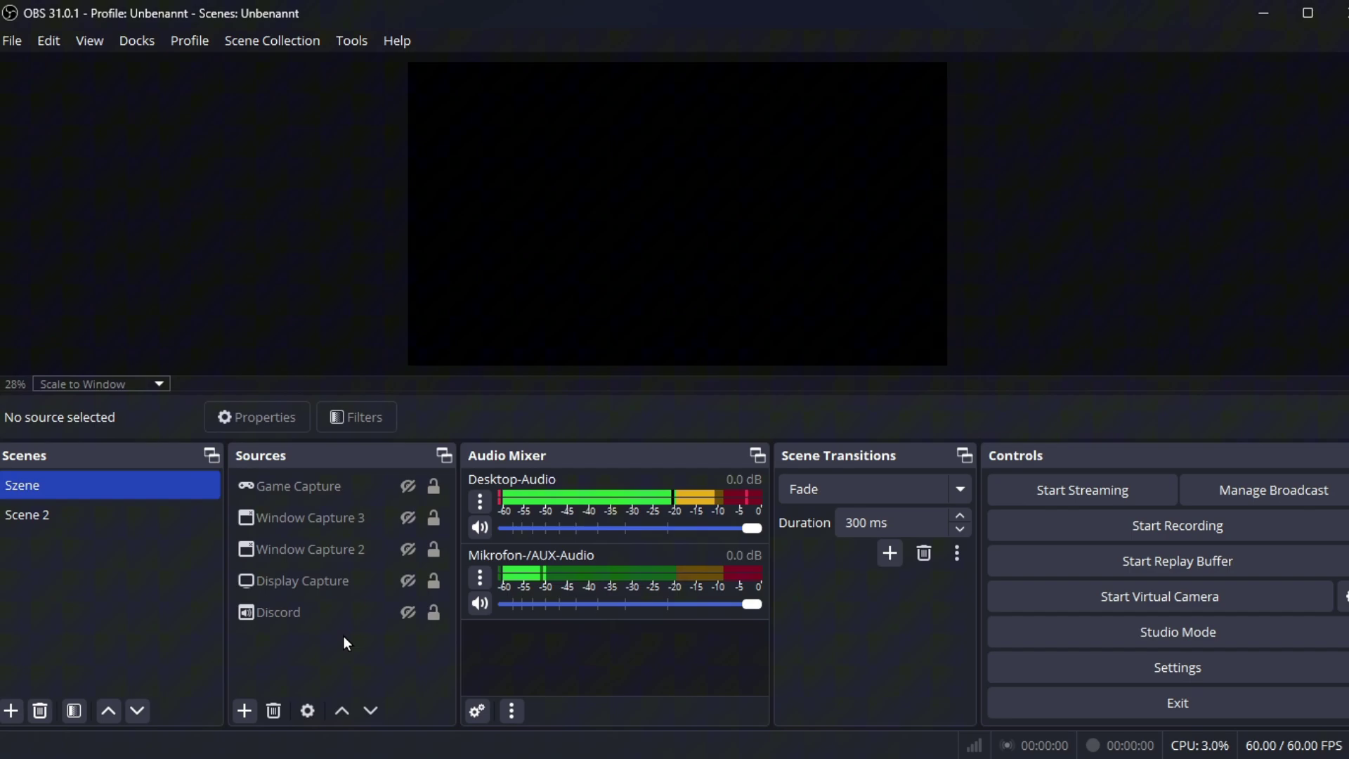
- Close OBS to get VLC installed, then begin a new VLC Video Source named LOOP
left_click(244, 711)
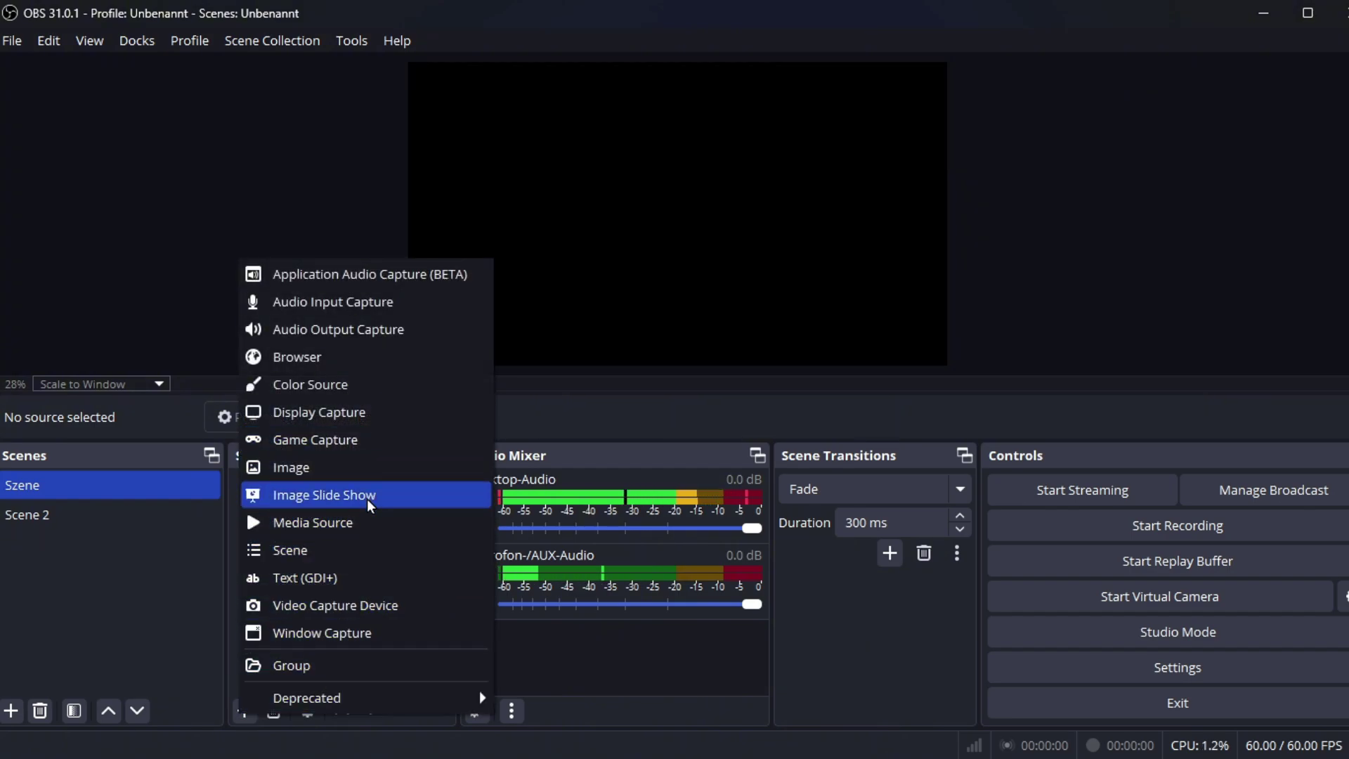
left_click(193, 663)
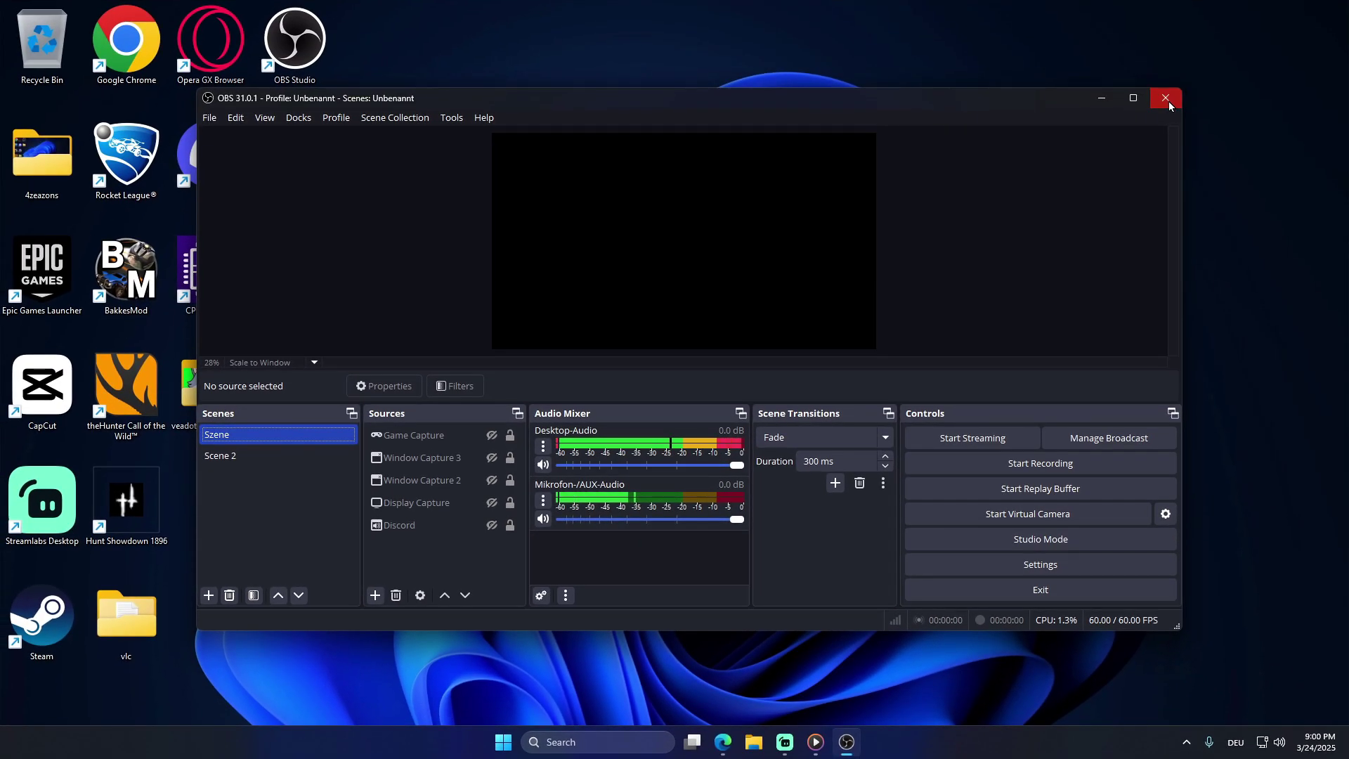
left_click(1165, 103)
left_click(666, 377)
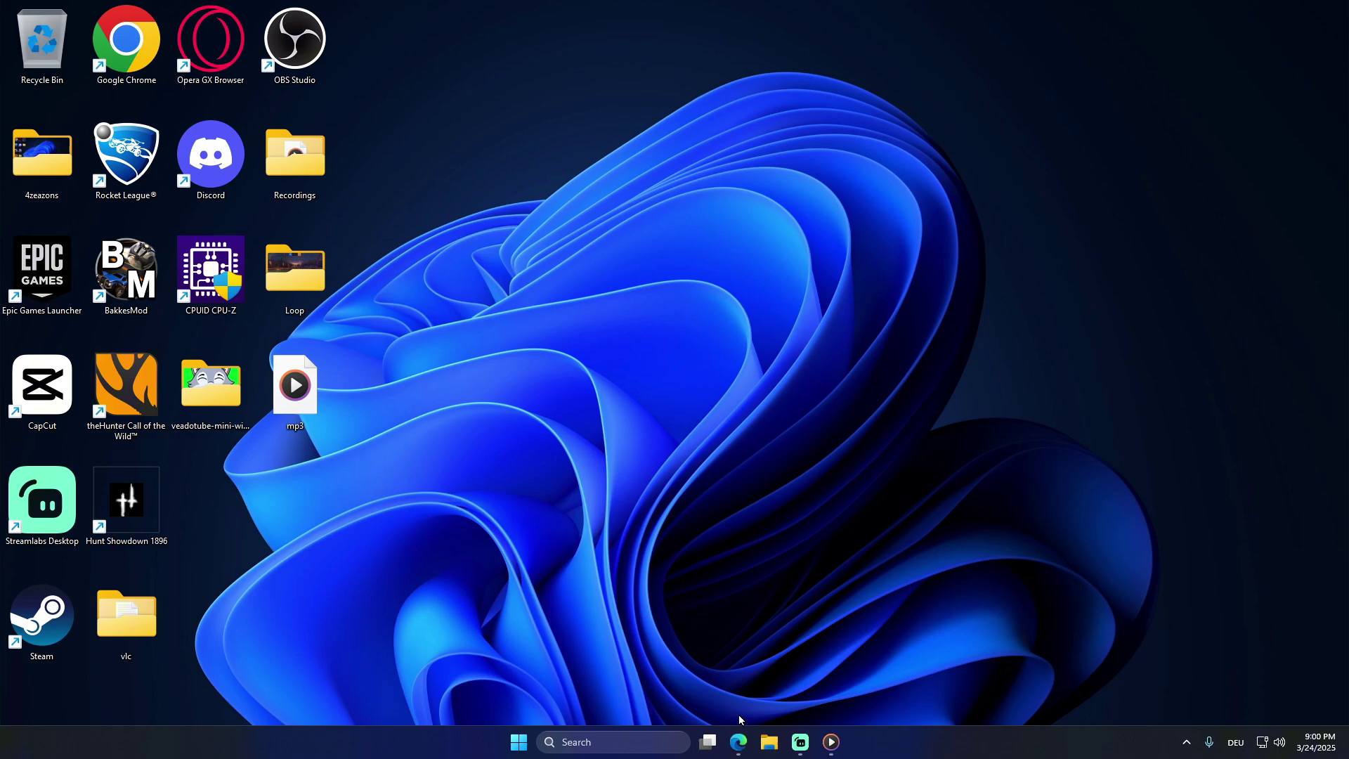
left_click(741, 744)
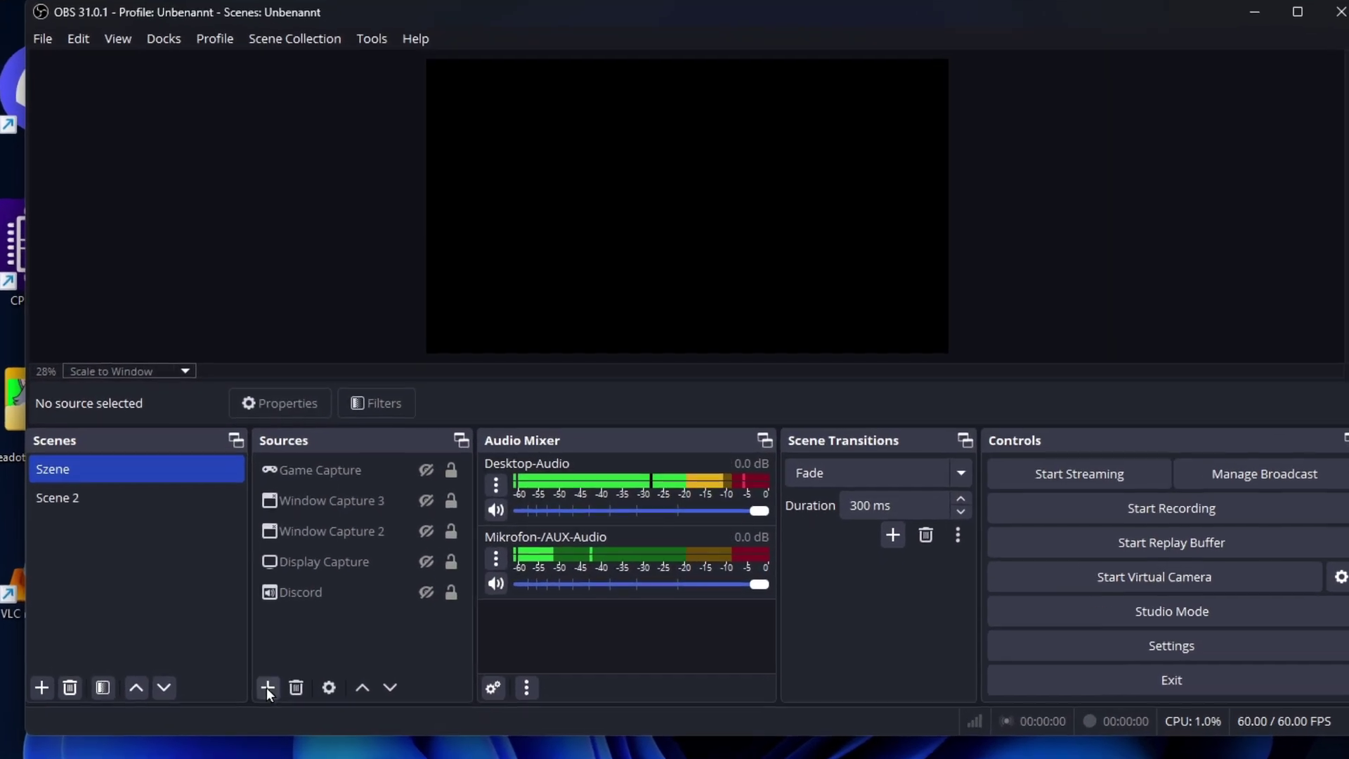
left_click(374, 594)
left_click(312, 616)
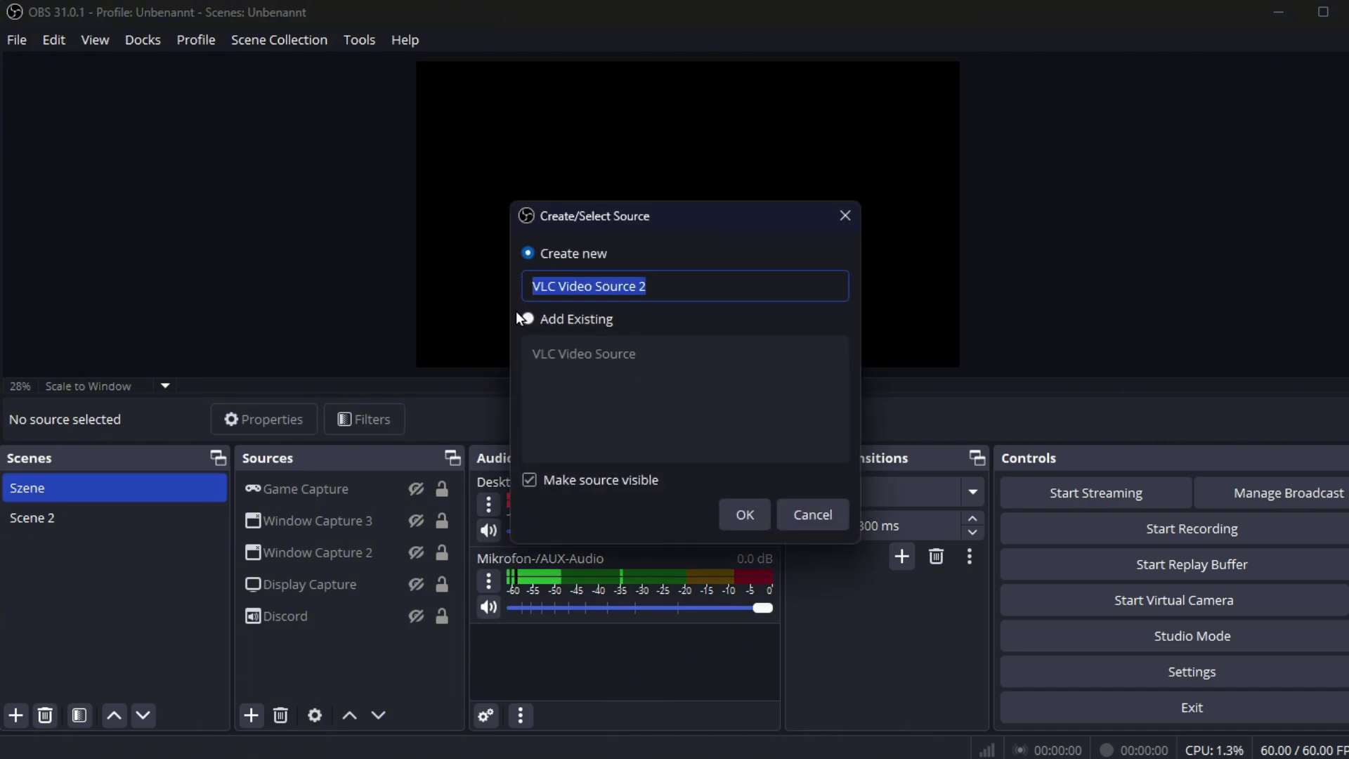
type("LOOP")
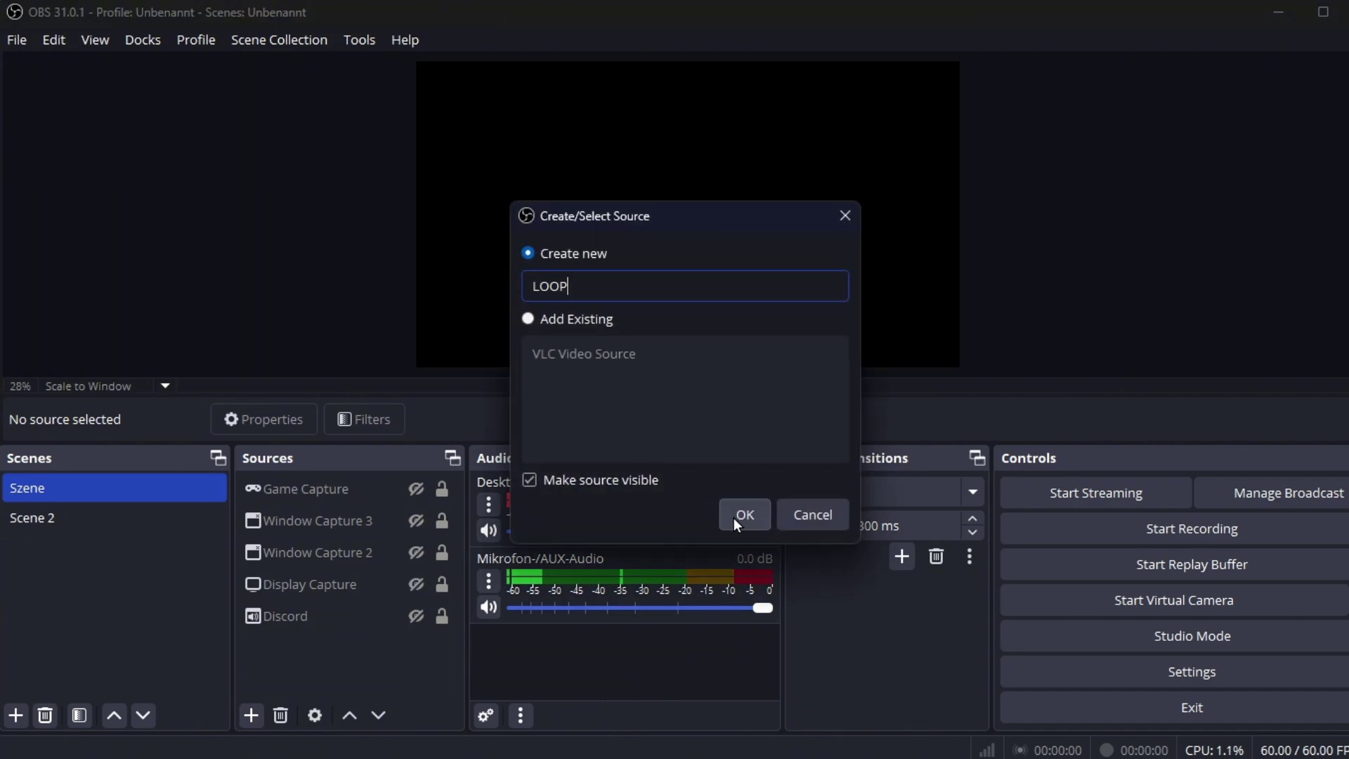
- Create the LOOP source and add the Desktop 'Loop' folder as its playlist directory
left_click(735, 519)
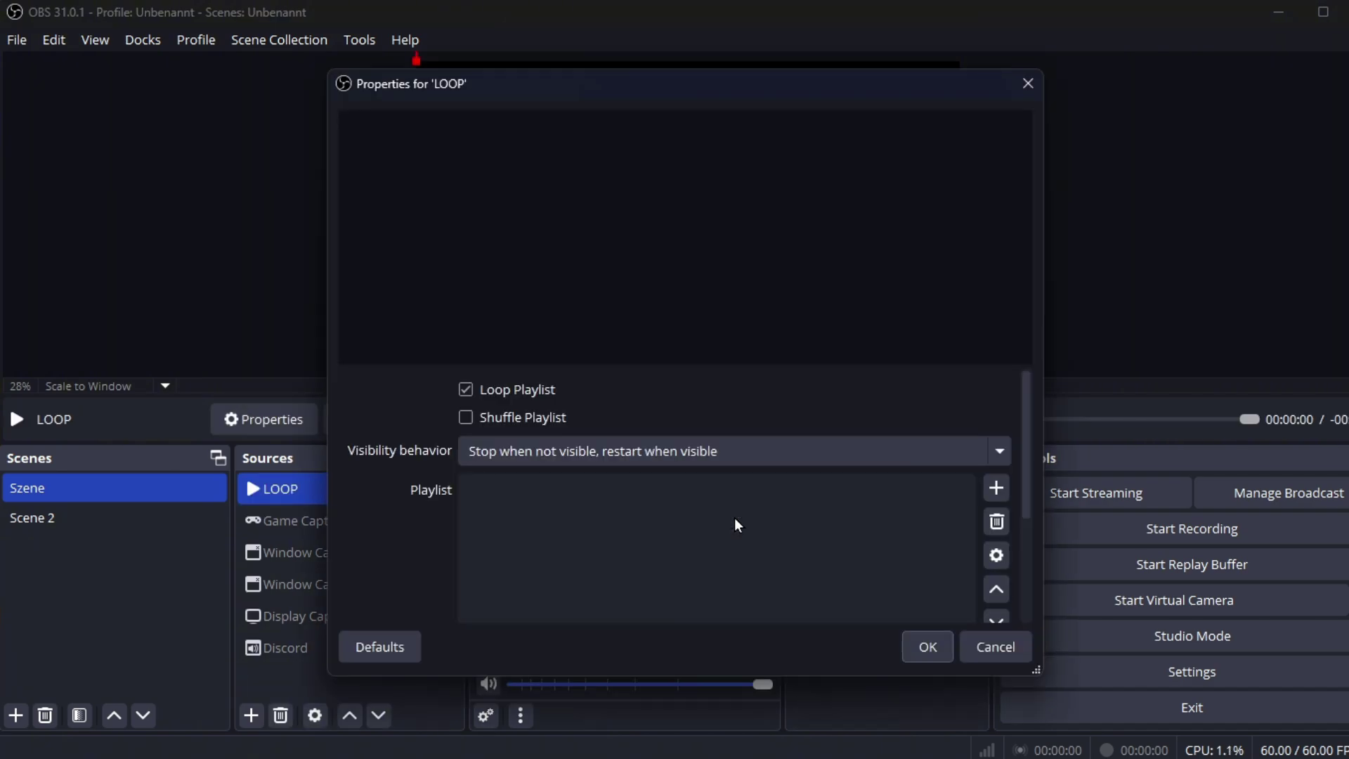
left_click(995, 487)
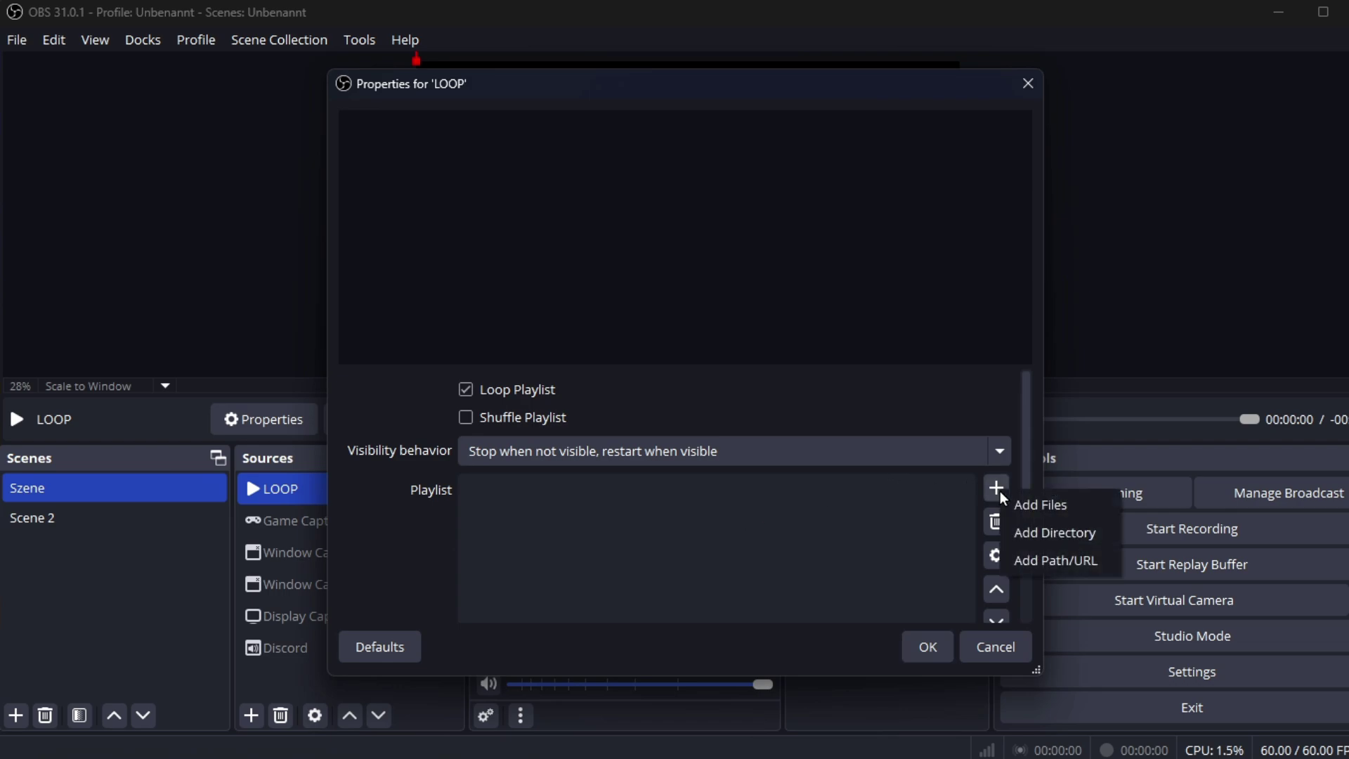
left_click(1071, 536)
scroll(421, 421, "up", 3)
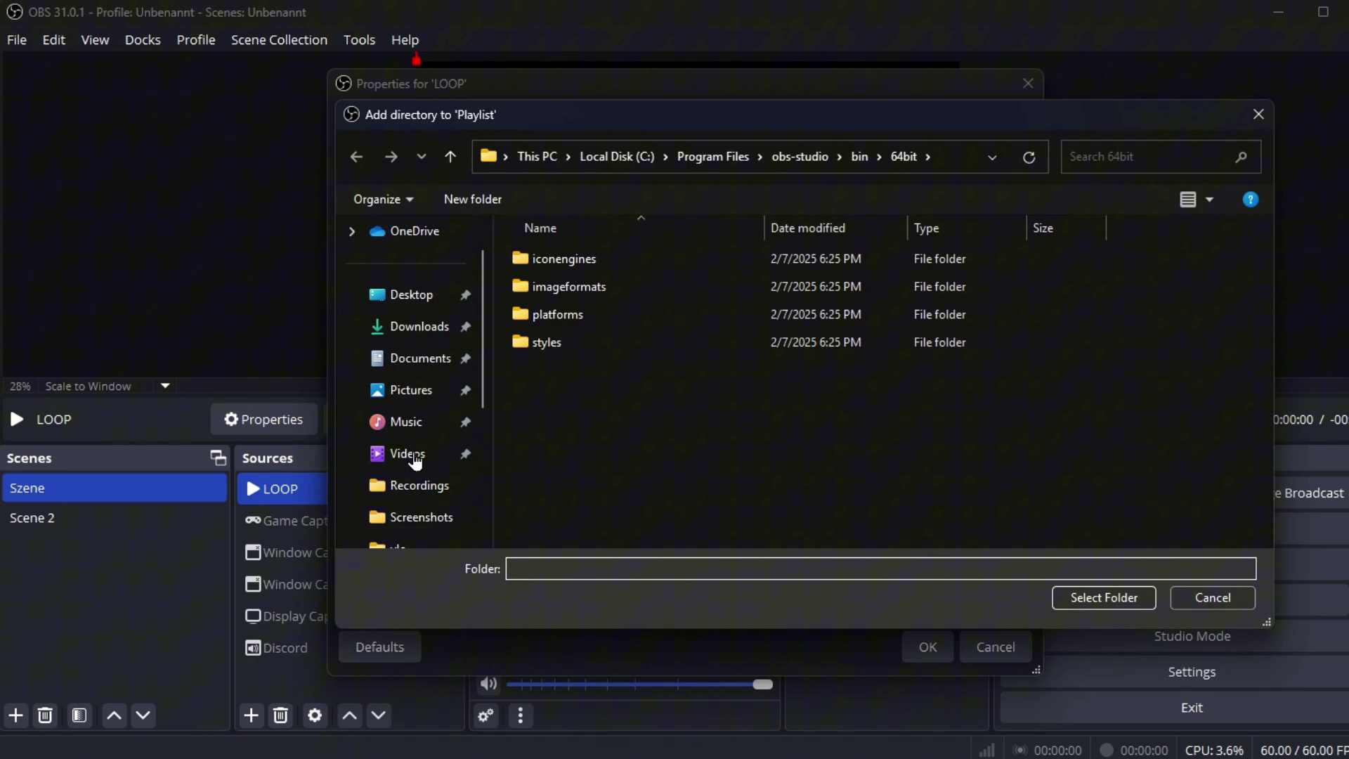
left_click(413, 335)
left_click(691, 300)
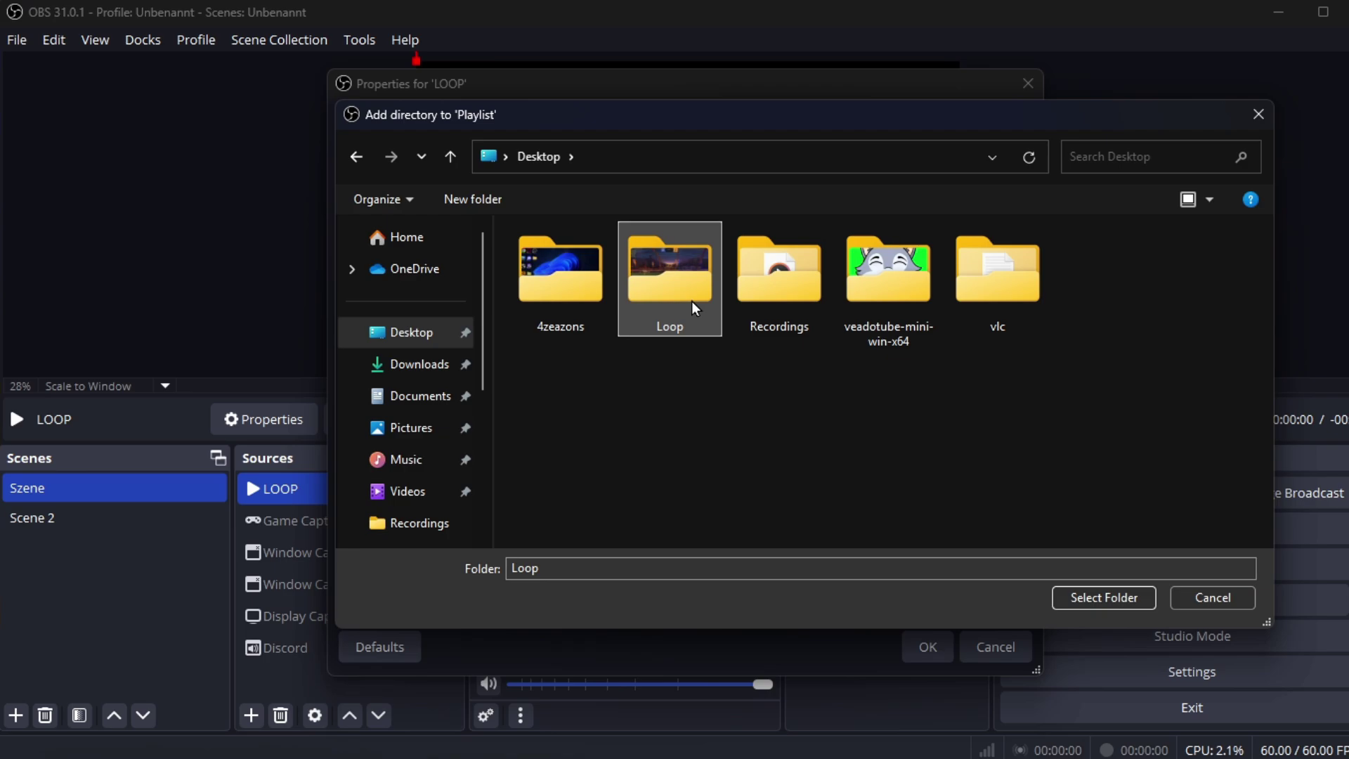
left_click(1103, 597)
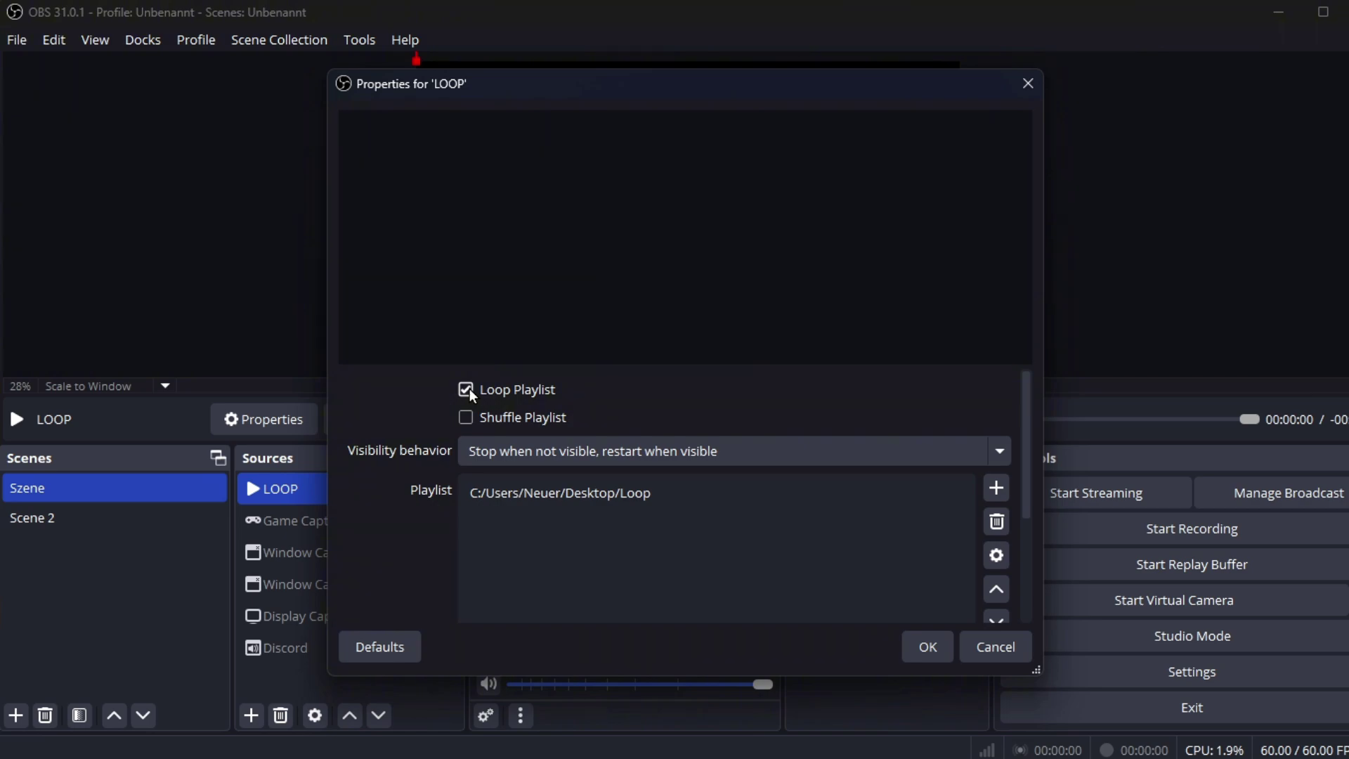
- Set LOOP's visibility behavior to 'Always play even when not visible' and apply
left_click(597, 450)
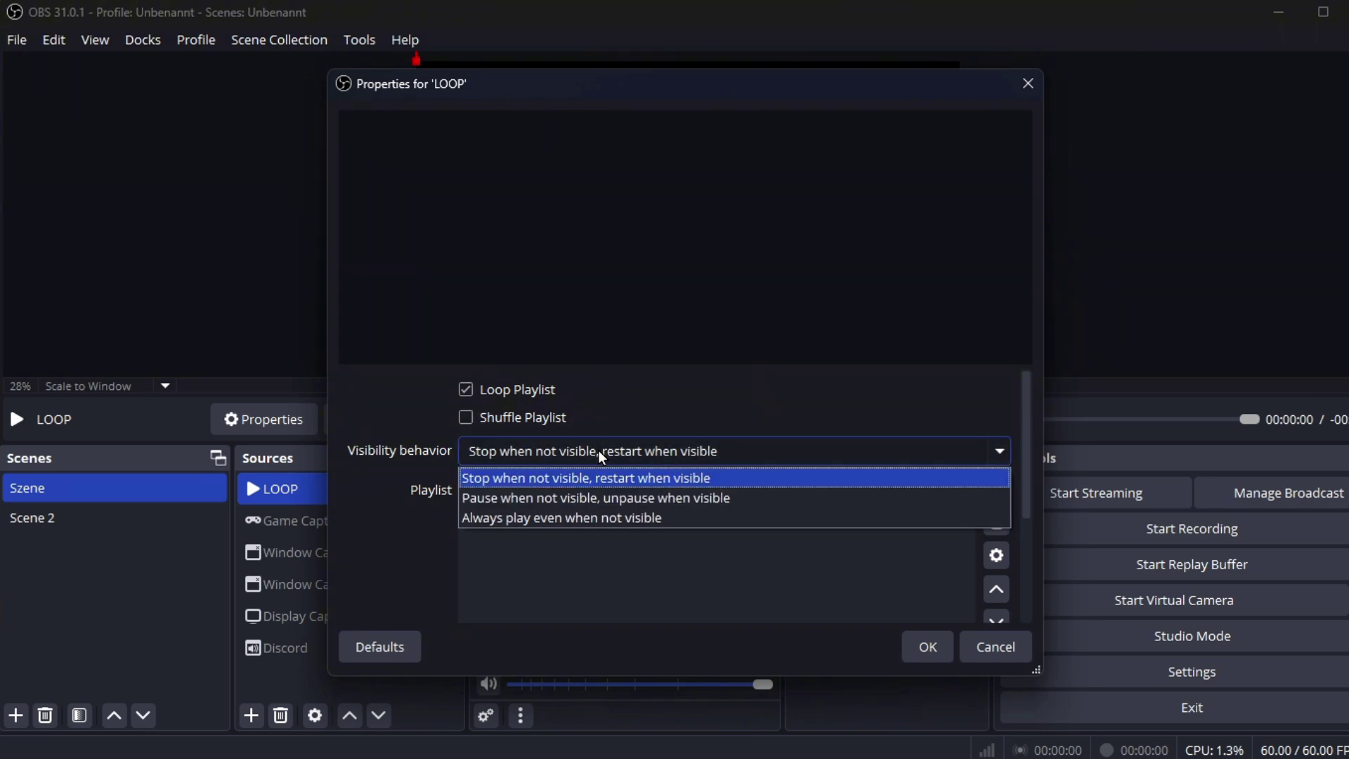
left_click(598, 517)
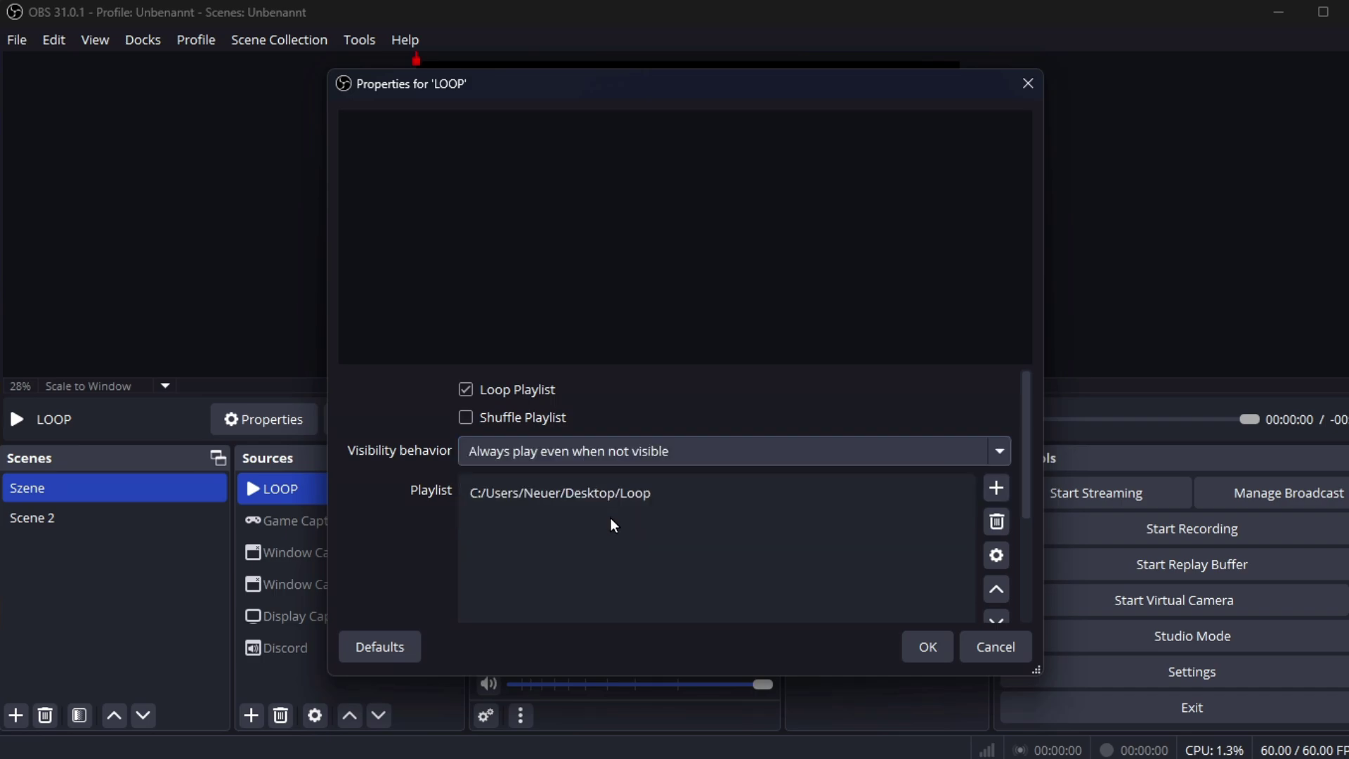
left_click(927, 647)
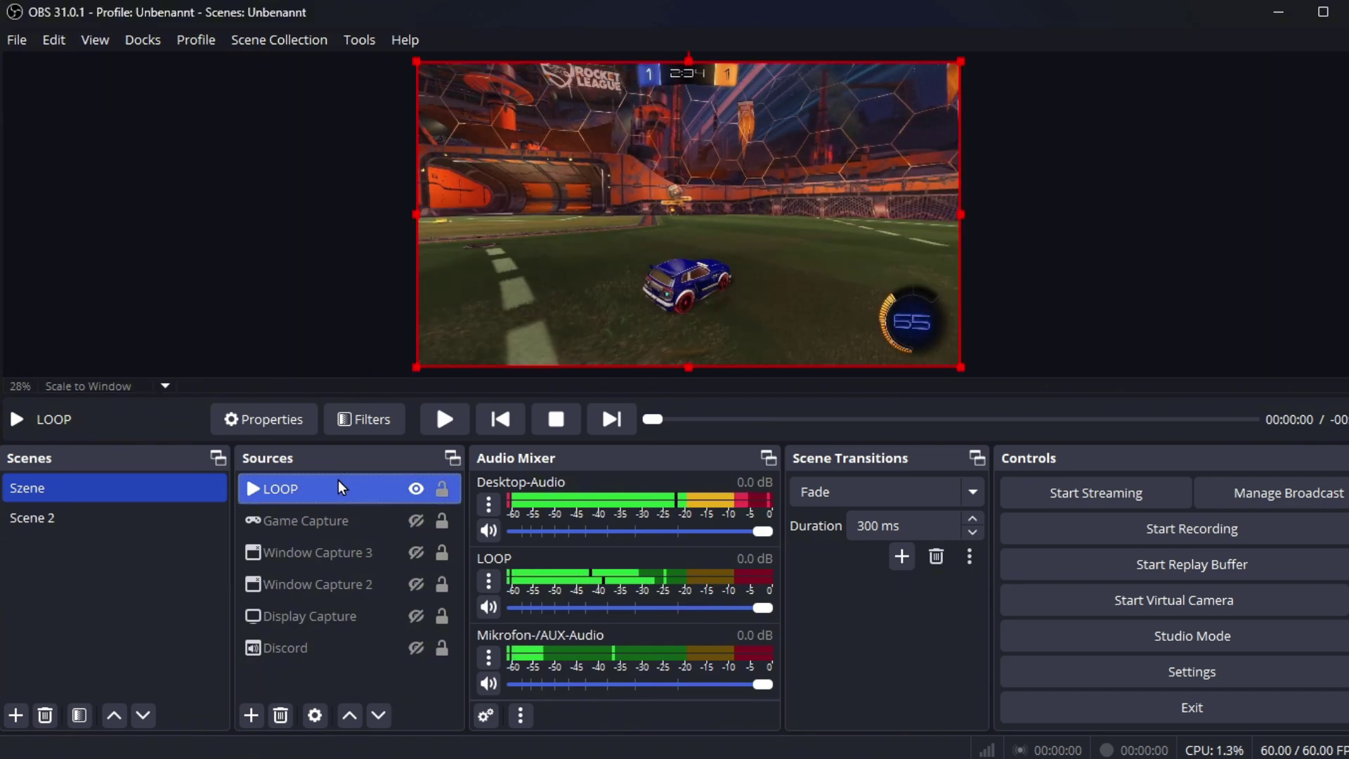
- Mute Desktop-Audio and Mikrofon-/AUX-Audio, then search Windows for 'Edit power plan'
left_click(488, 531)
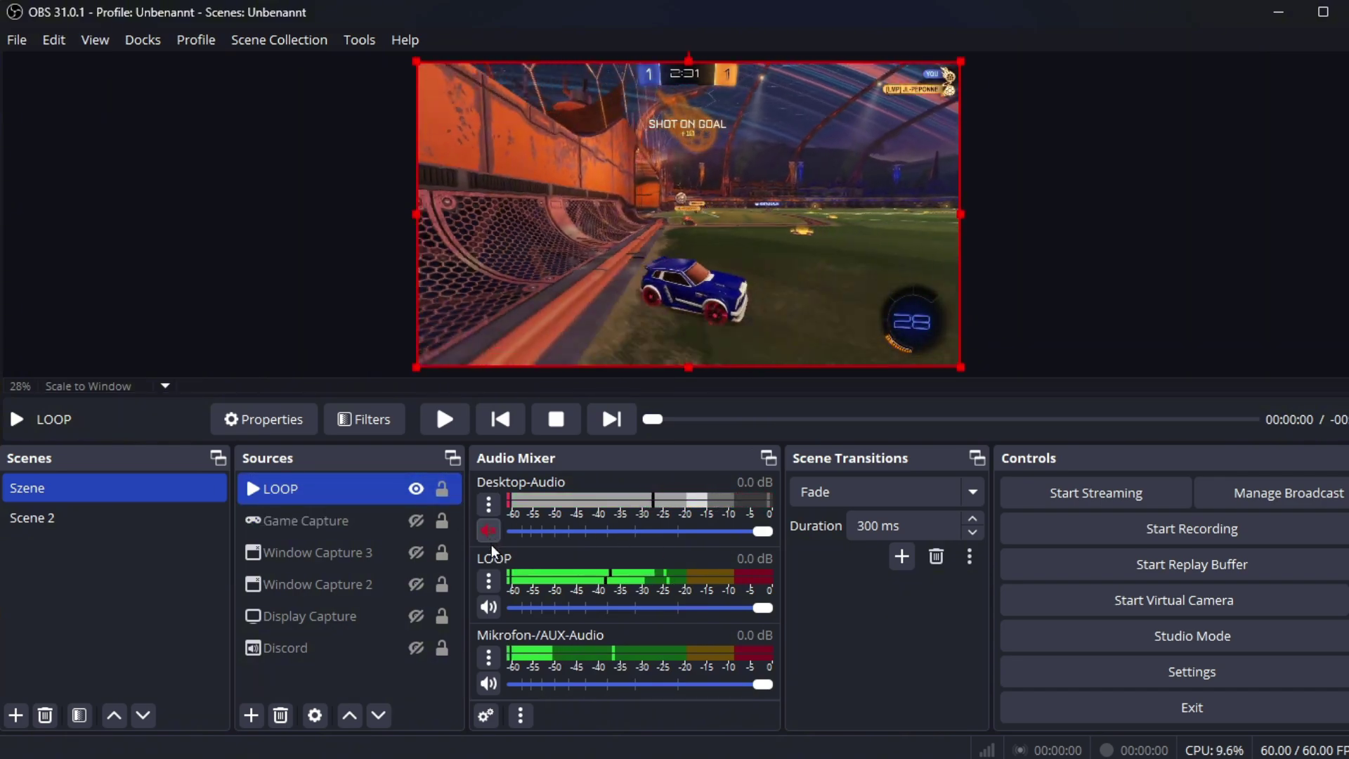
left_click(488, 683)
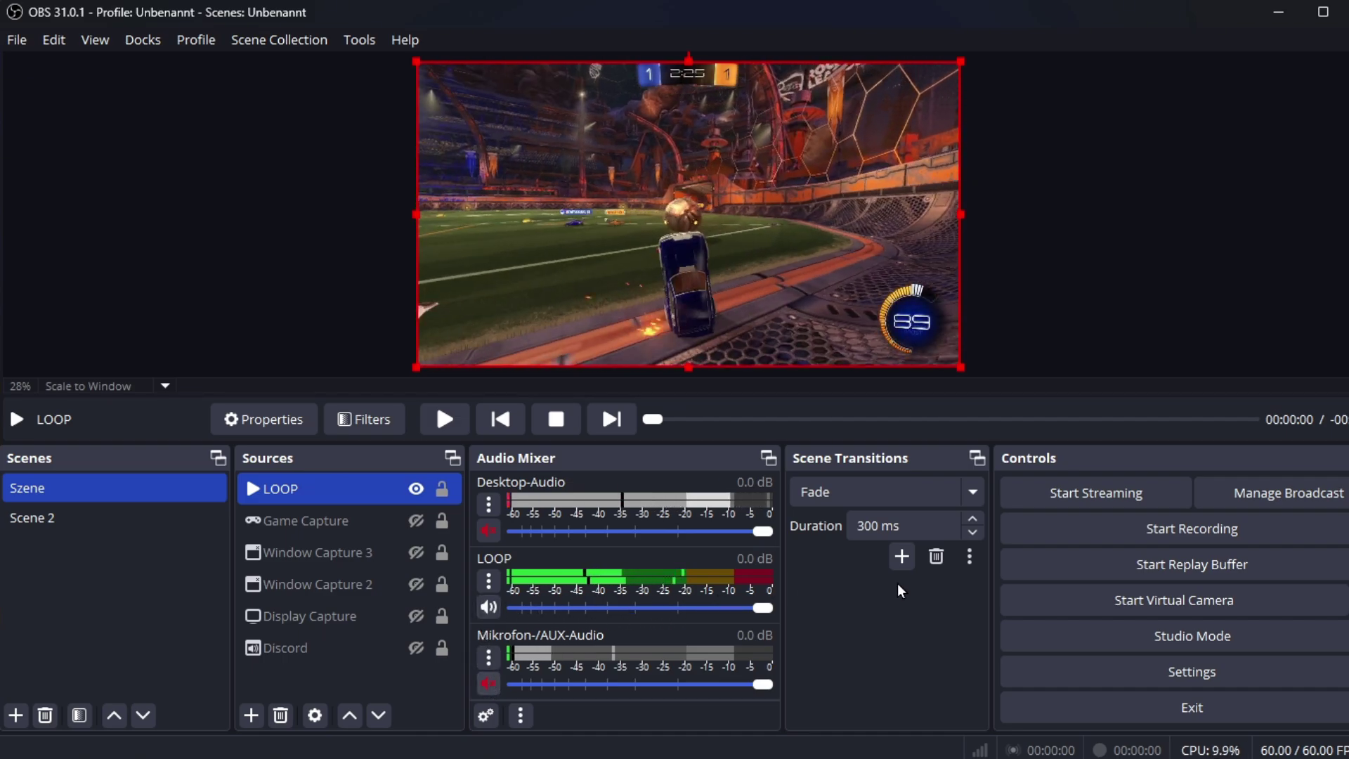
key("super")
- Set the Balanced plan's display turn-off and sleep times to Never
left_click(559, 321)
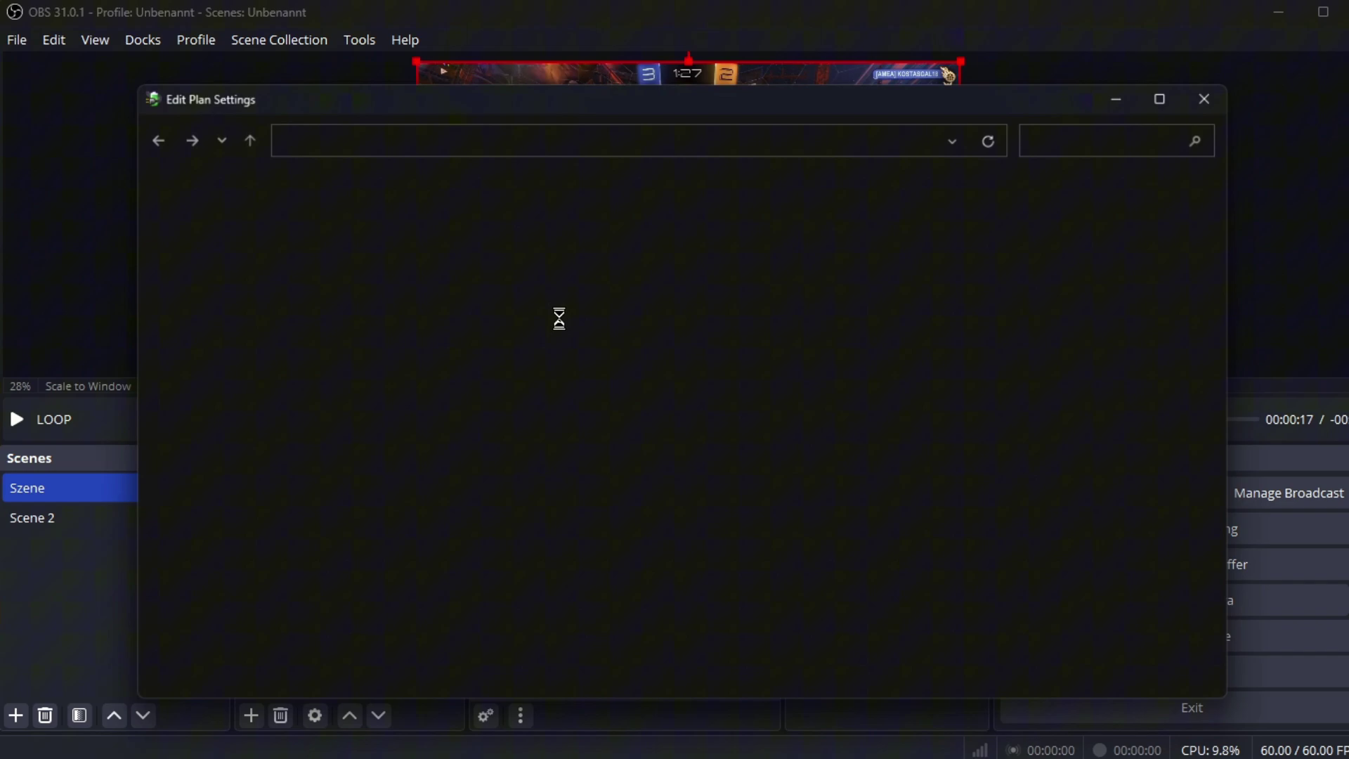
left_click(617, 268)
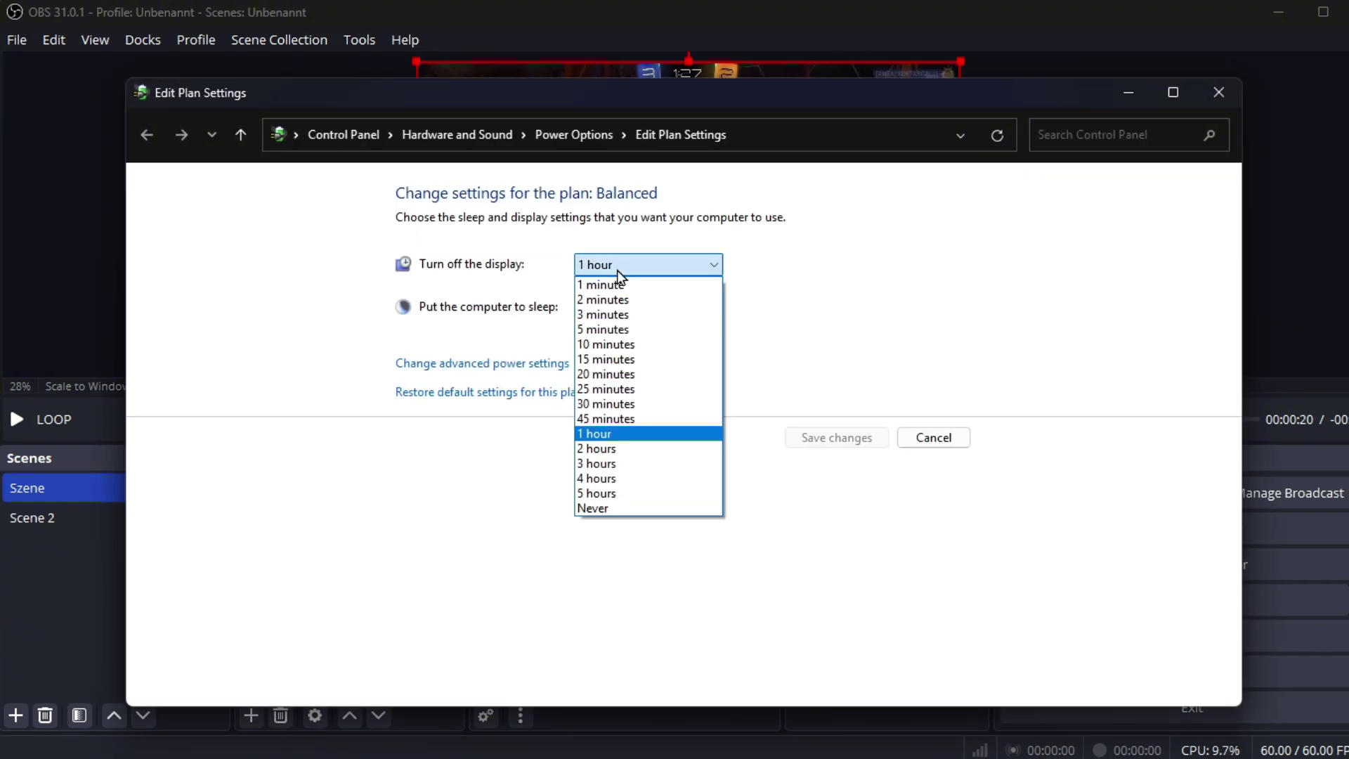
left_click(630, 508)
left_click(645, 309)
left_click(644, 552)
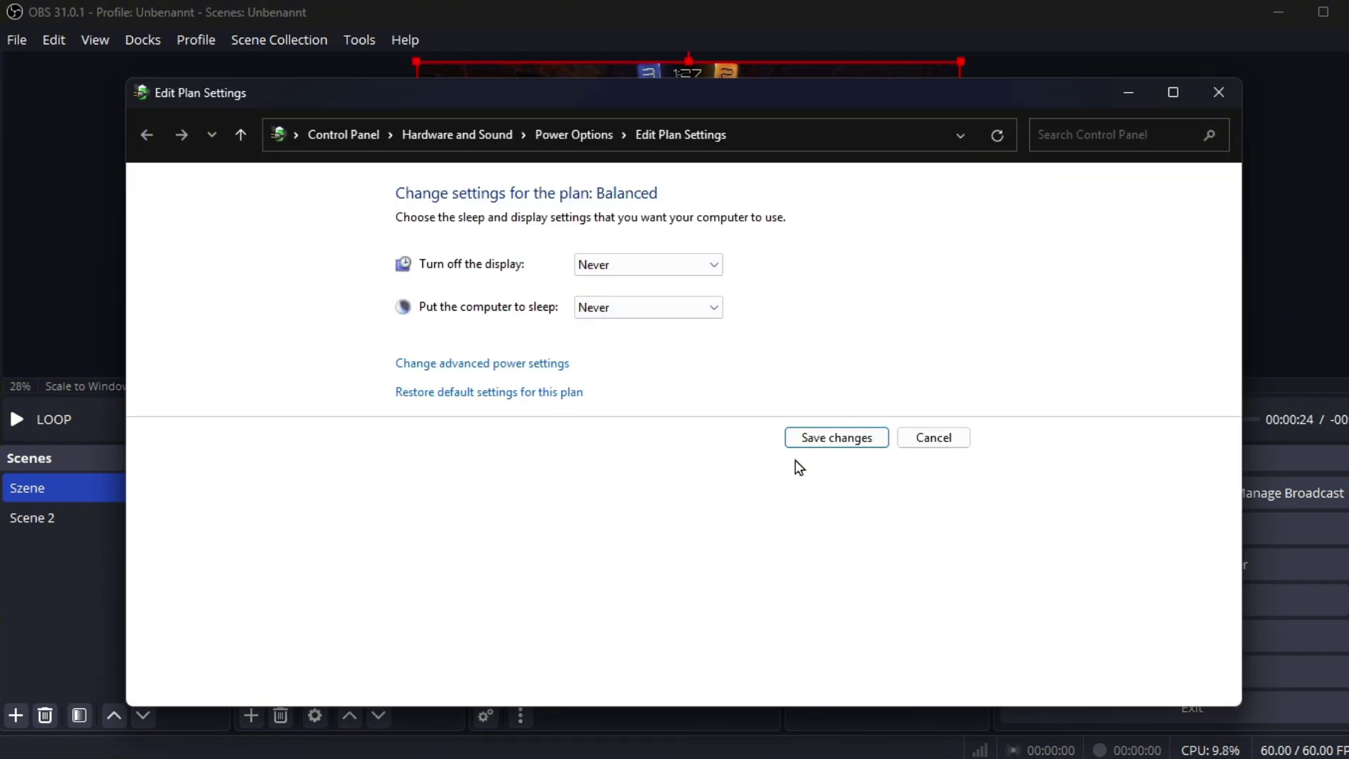
- Save the power plan changes and close Power Options, returning to OBS
left_click(844, 442)
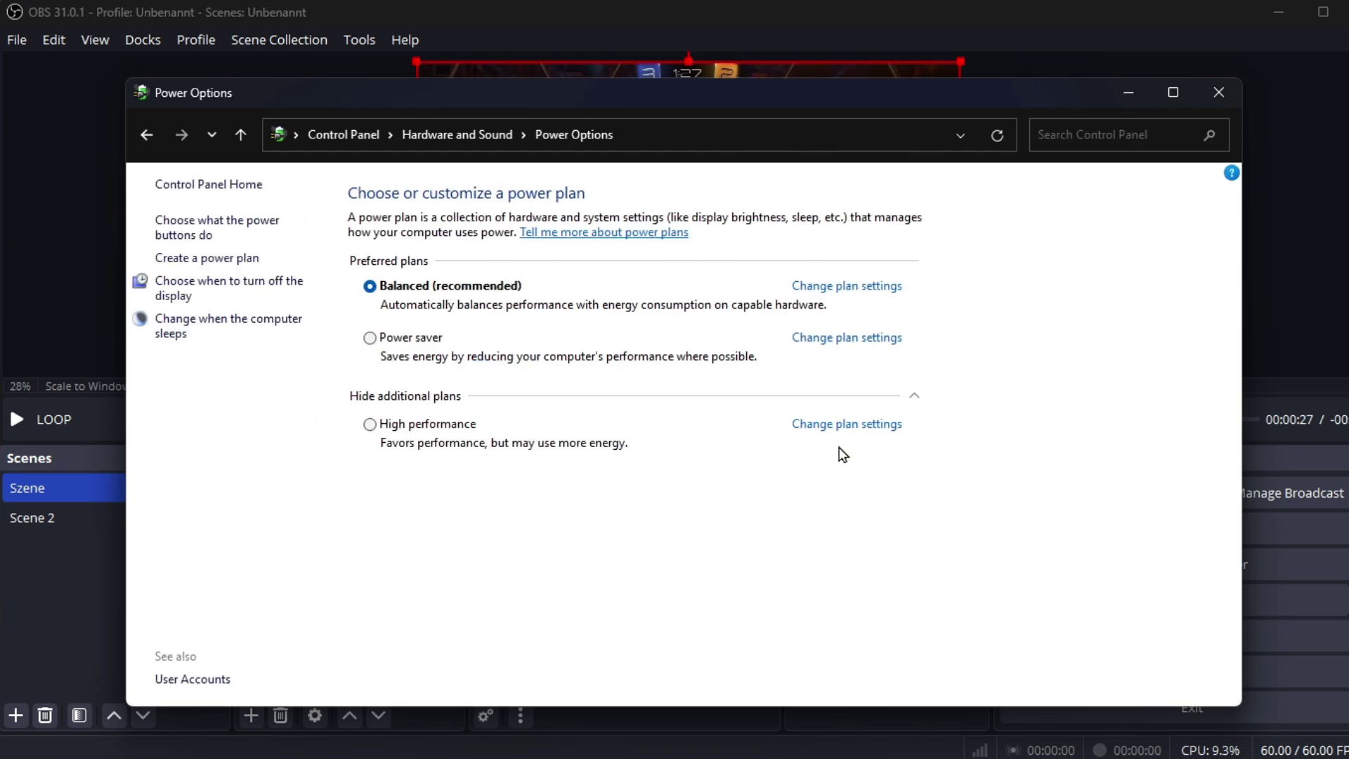
left_click(1216, 94)
left_click(1195, 185)
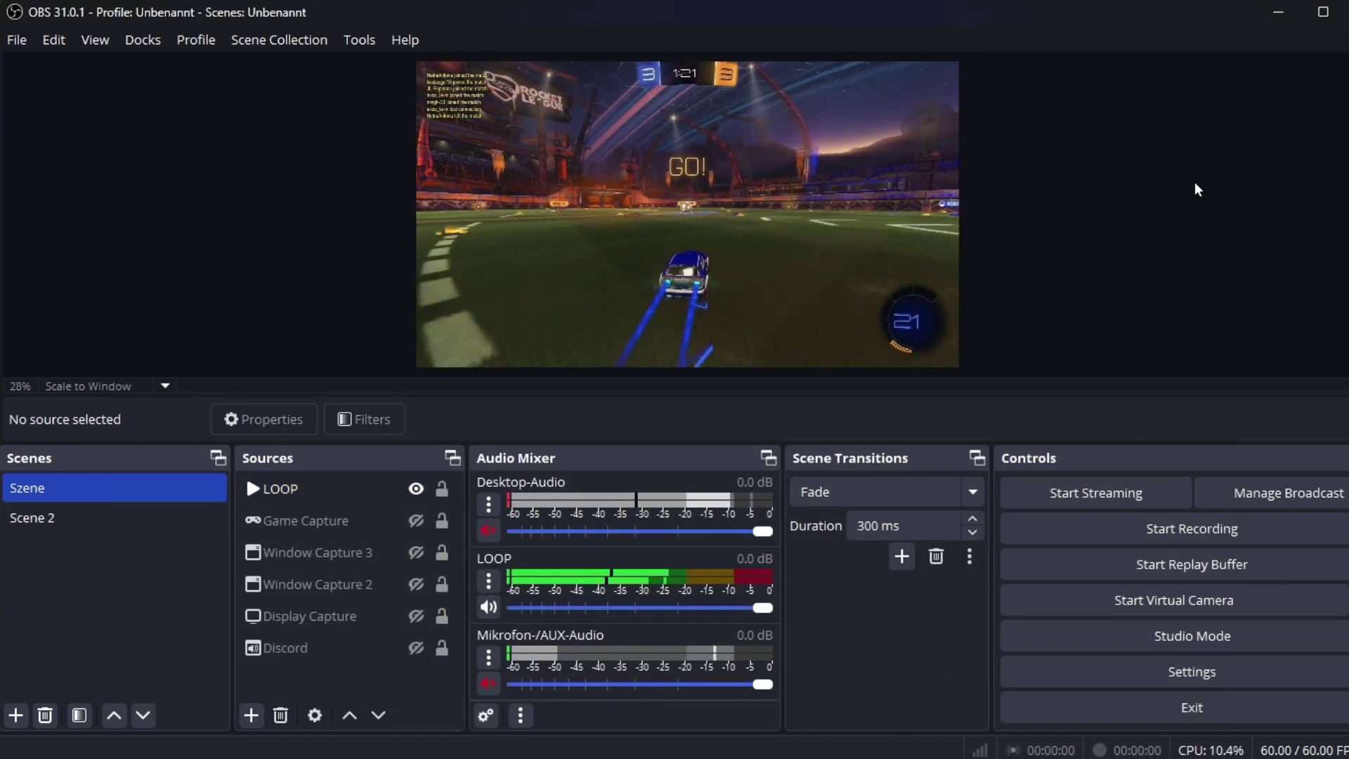